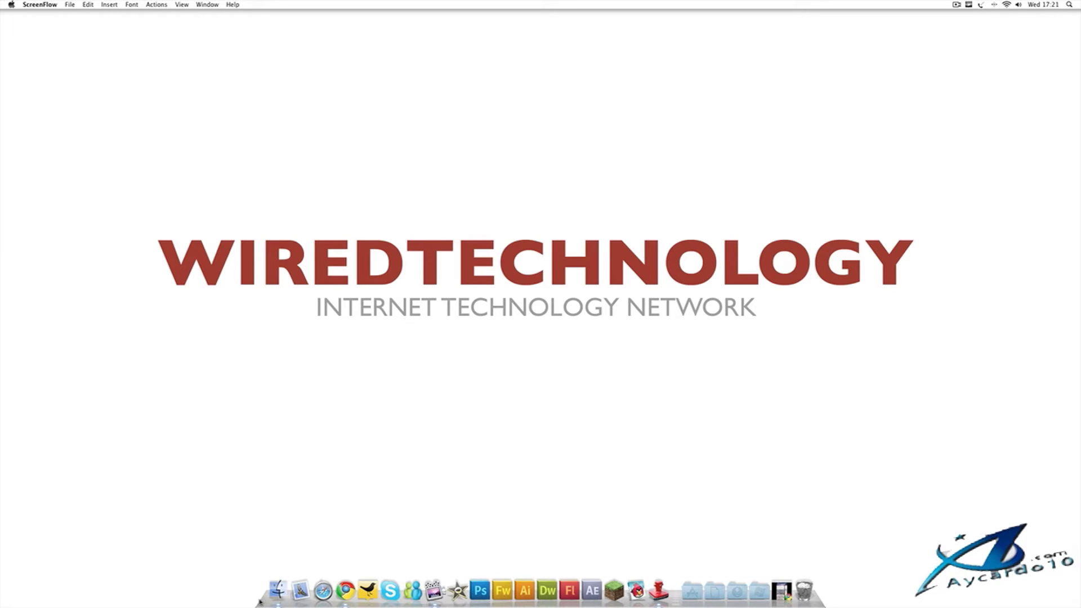
- Check Dock Library's saved dock styles, then scroll the full LeopardDocks Collection in Chrome
{"action": "left_click", "coordinate": [663, 602]}
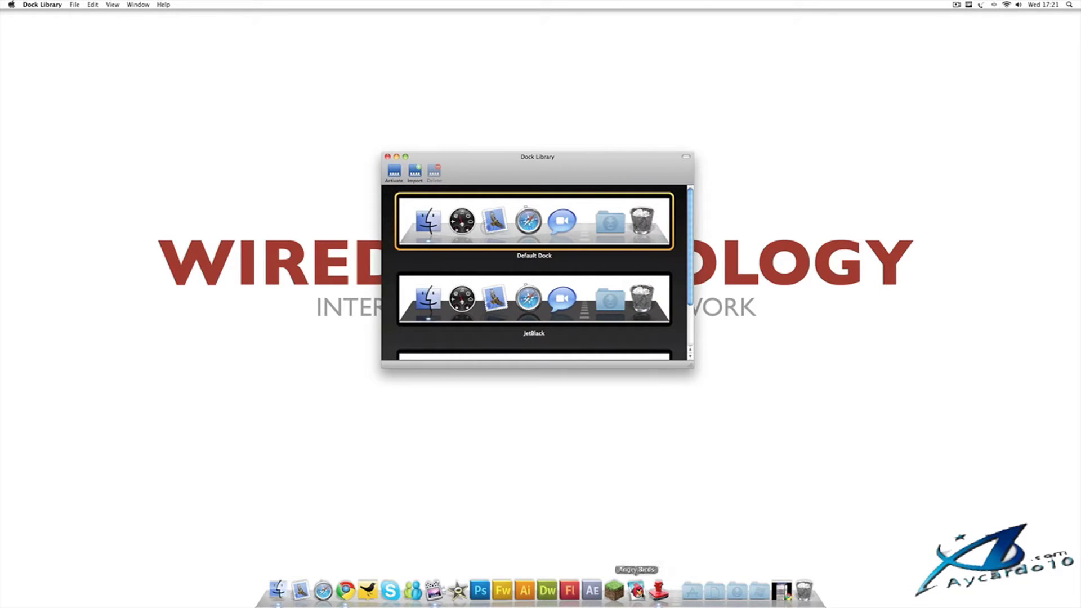
{"action": "left_click", "coordinate": [387, 157]}
{"action": "mouse_move", "coordinate": [386, 605]}
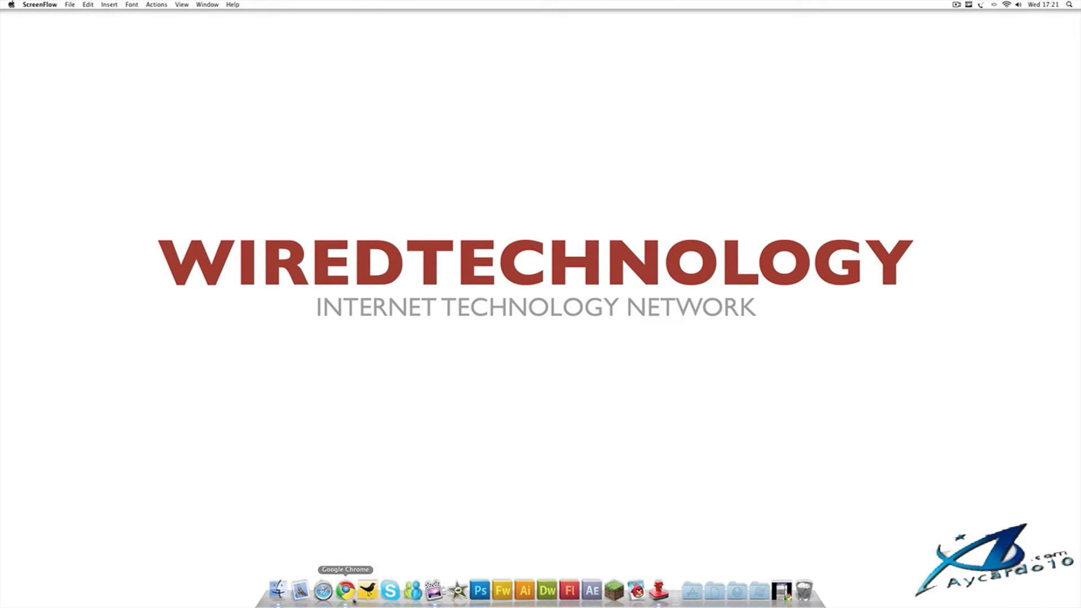
{"action": "left_click", "coordinate": [782, 590]}
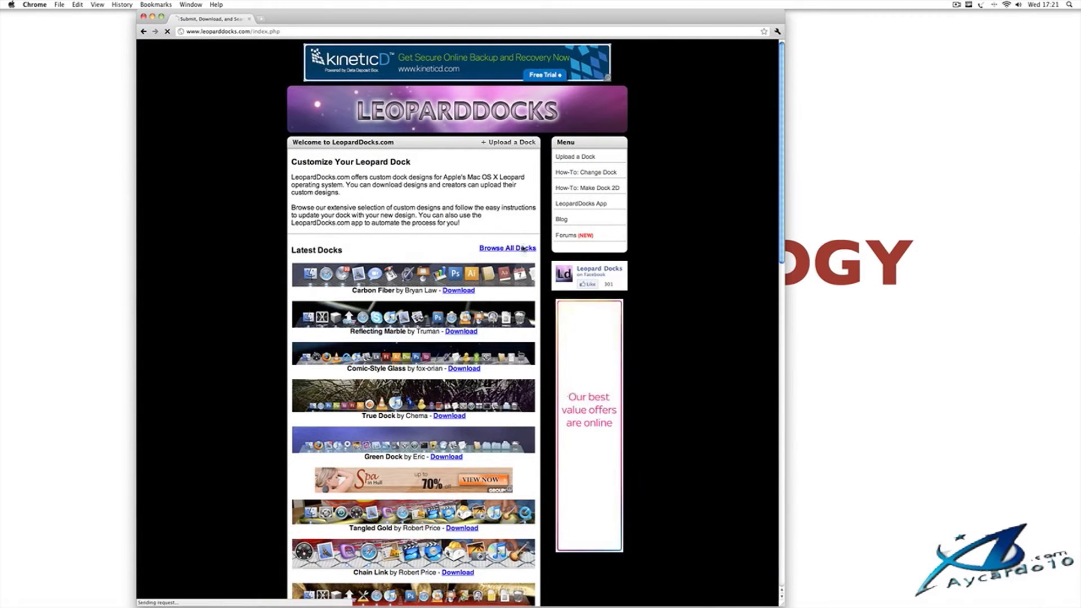
{"action": "left_click", "coordinate": [523, 248]}
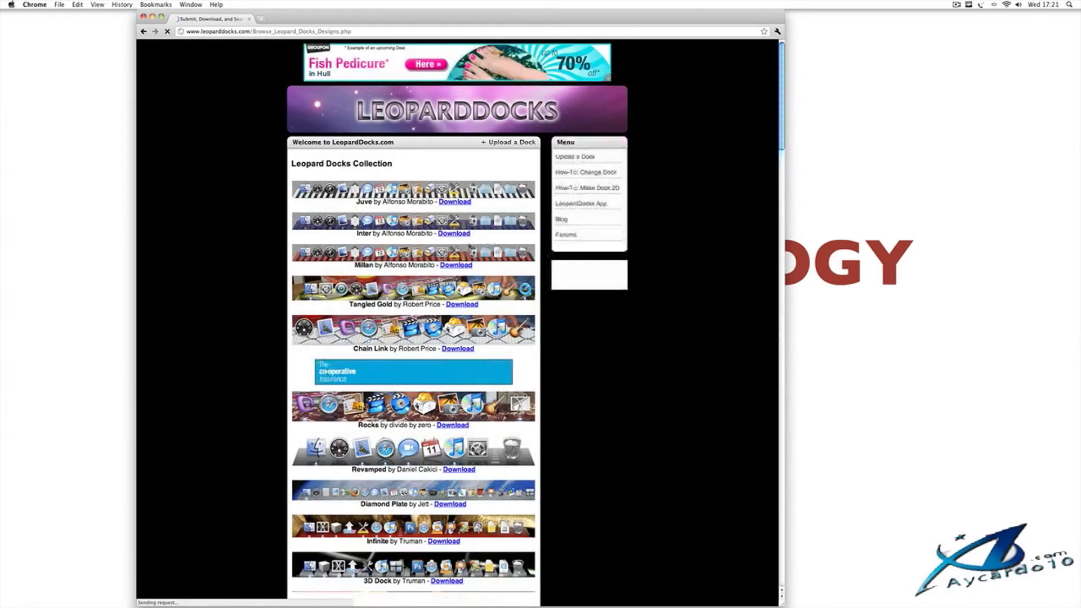
{"action": "scroll", "coordinate": [413, 321], "scroll_direction": "down", "scroll_amount": 5}
{"action": "scroll", "coordinate": [413, 321], "scroll_direction": "down", "scroll_amount": 4}
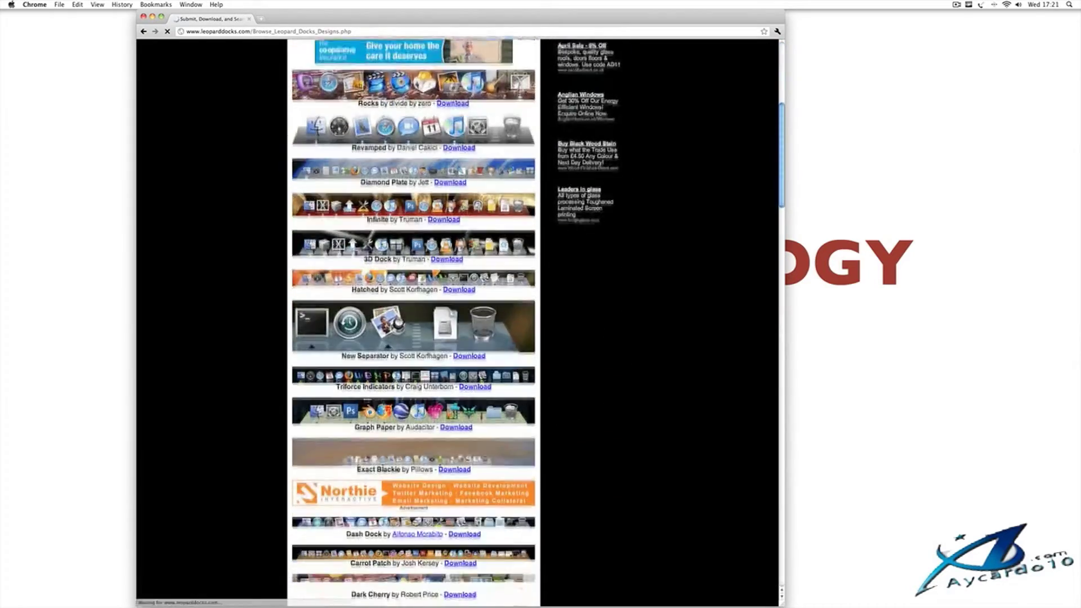
{"action": "scroll", "coordinate": [470, 245], "scroll_direction": "down", "scroll_amount": 9}
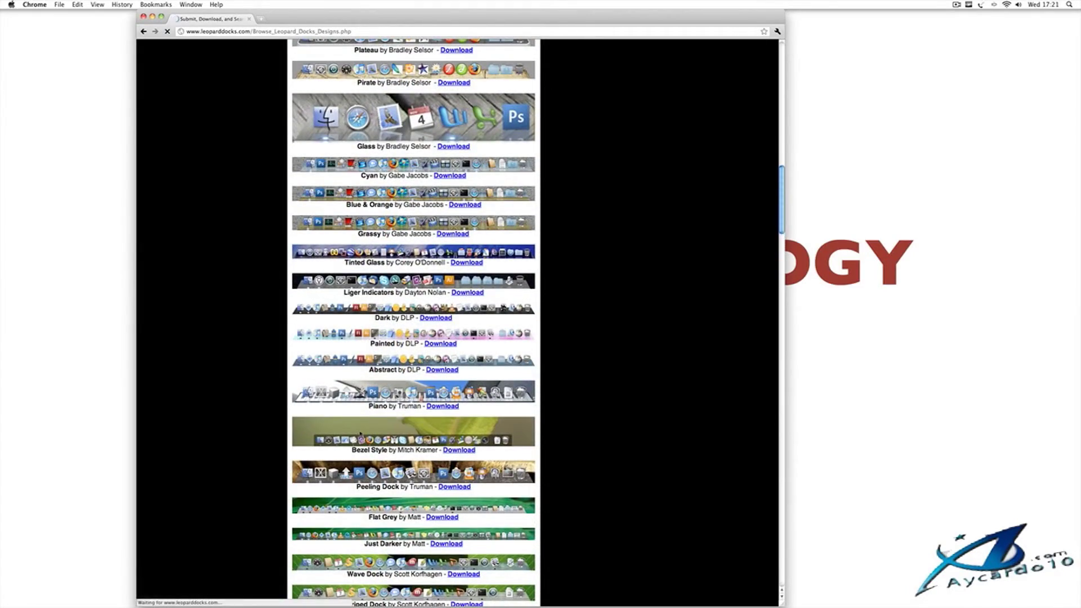
- Download the Bezel Style dock as BezelStyle.zip and move it from Downloads into Documents
{"action": "left_click", "coordinate": [459, 451]}
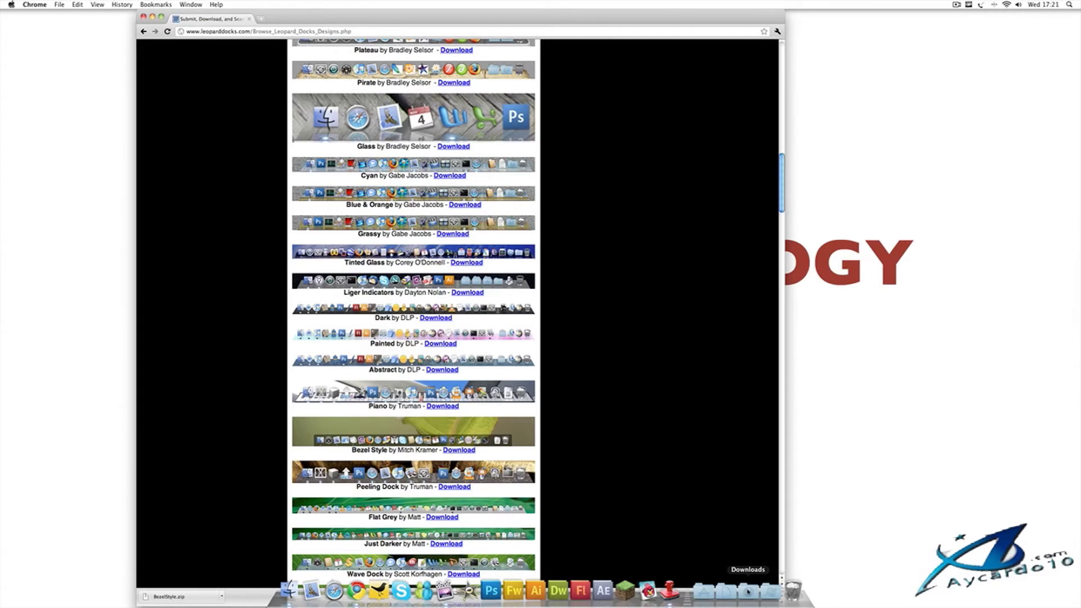
{"action": "left_click", "coordinate": [748, 591]}
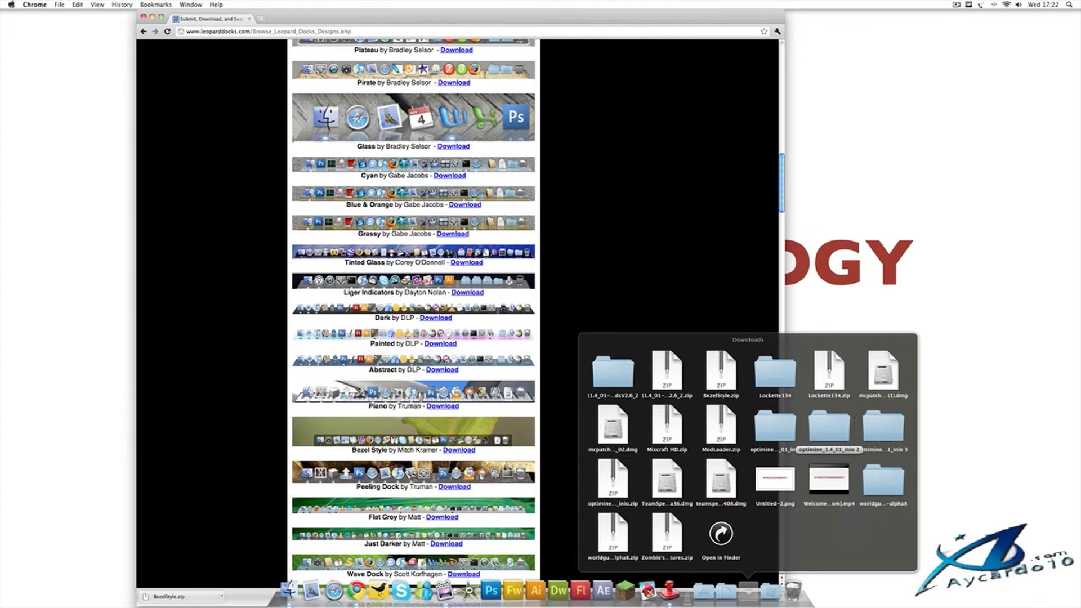
{"action": "left_click_drag", "start_coordinate": [712, 370], "coordinate": [727, 589]}
{"action": "left_click", "coordinate": [727, 589]}
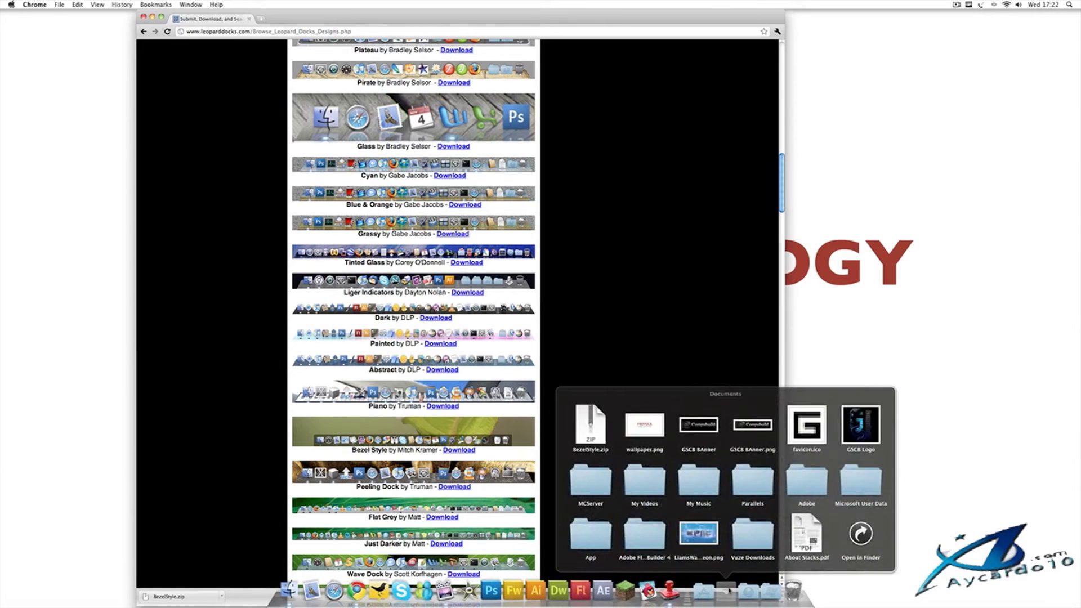
- Launch Dock Library and minimize Chrome so the Dock Library window is in view
{"action": "left_click", "coordinate": [669, 590]}
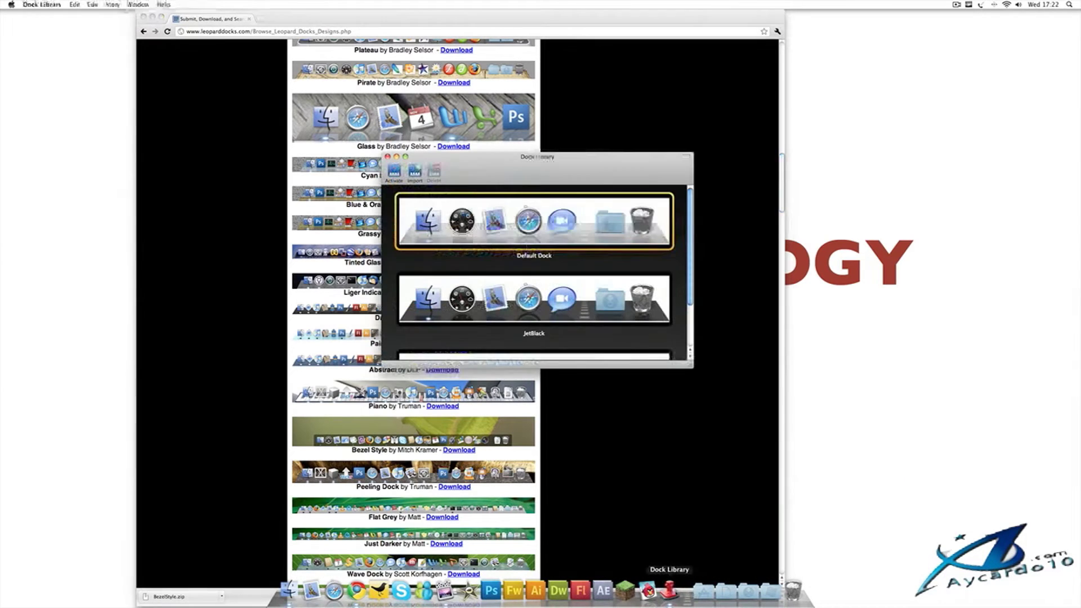
{"action": "left_click", "coordinate": [152, 17]}
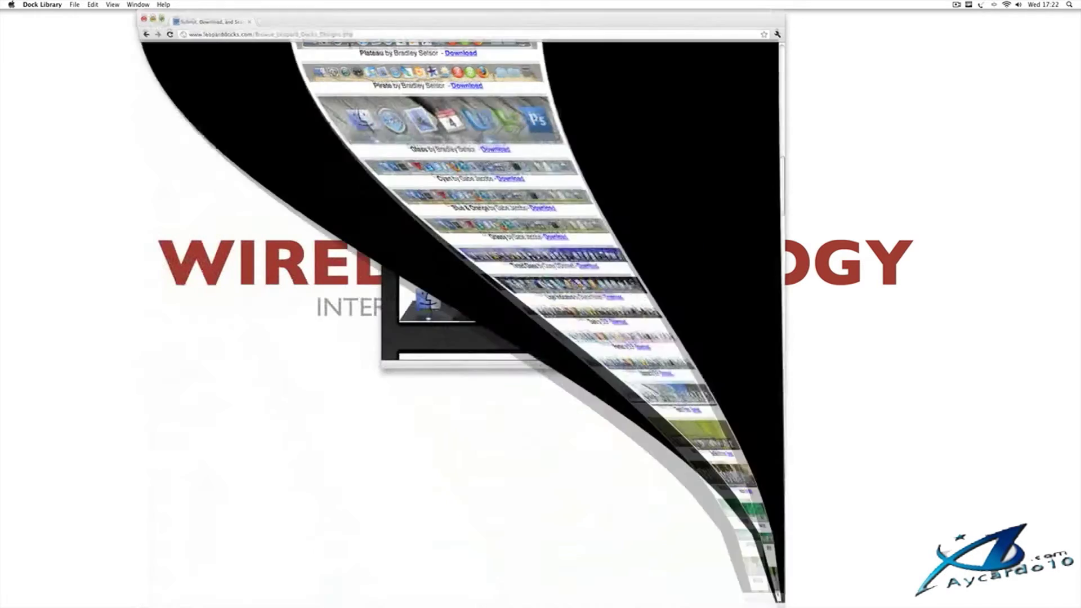
{"action": "left_click_drag", "start_coordinate": [484, 167], "coordinate": [470, 164]}
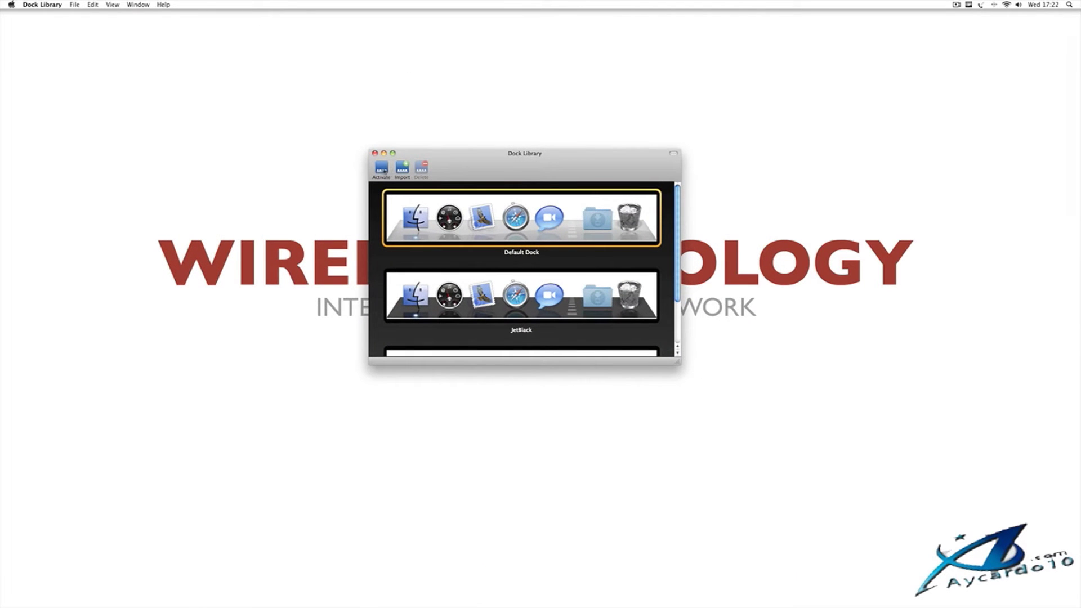
- Try importing BezelStyle.zip from Documents and dismiss the 'Dock not imported' warning
{"action": "left_click", "coordinate": [402, 167]}
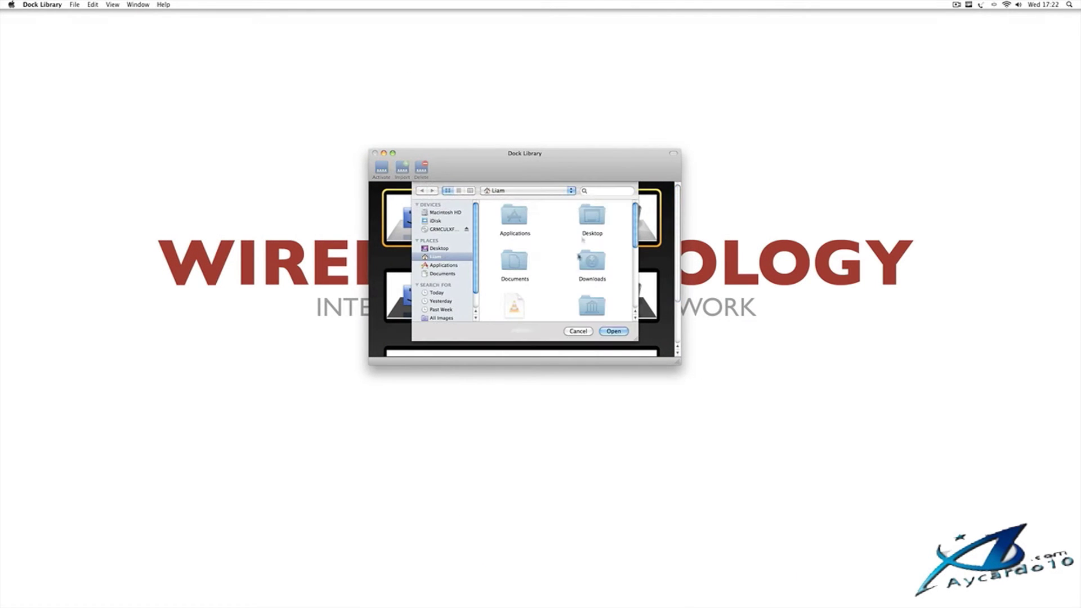
{"action": "scroll", "coordinate": [580, 270], "scroll_direction": "down", "scroll_amount": 2}
{"action": "double_click", "coordinate": [510, 225]}
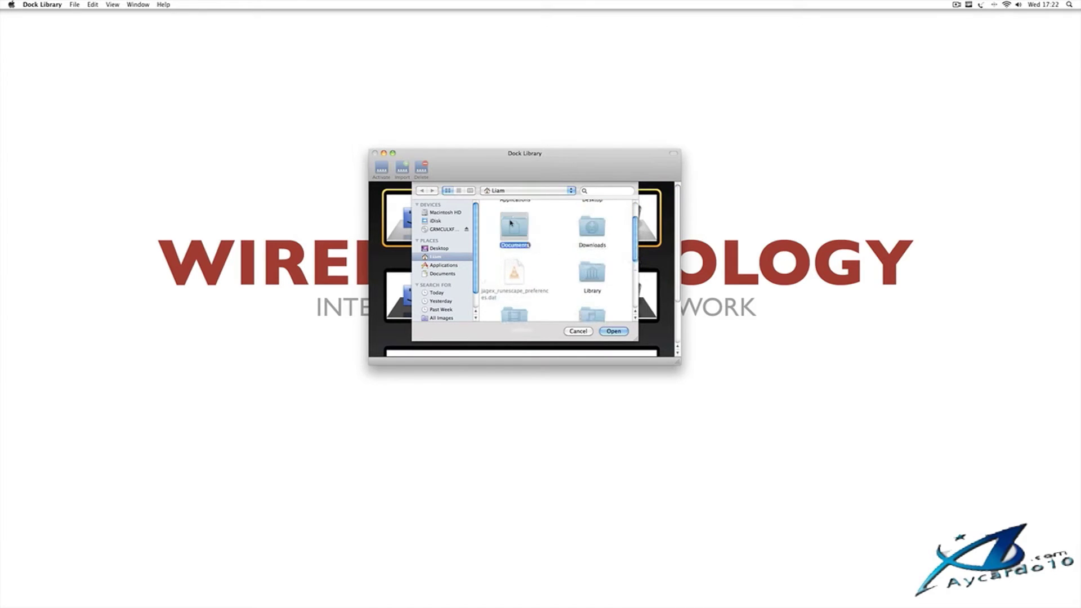
{"action": "left_click", "coordinate": [508, 232]}
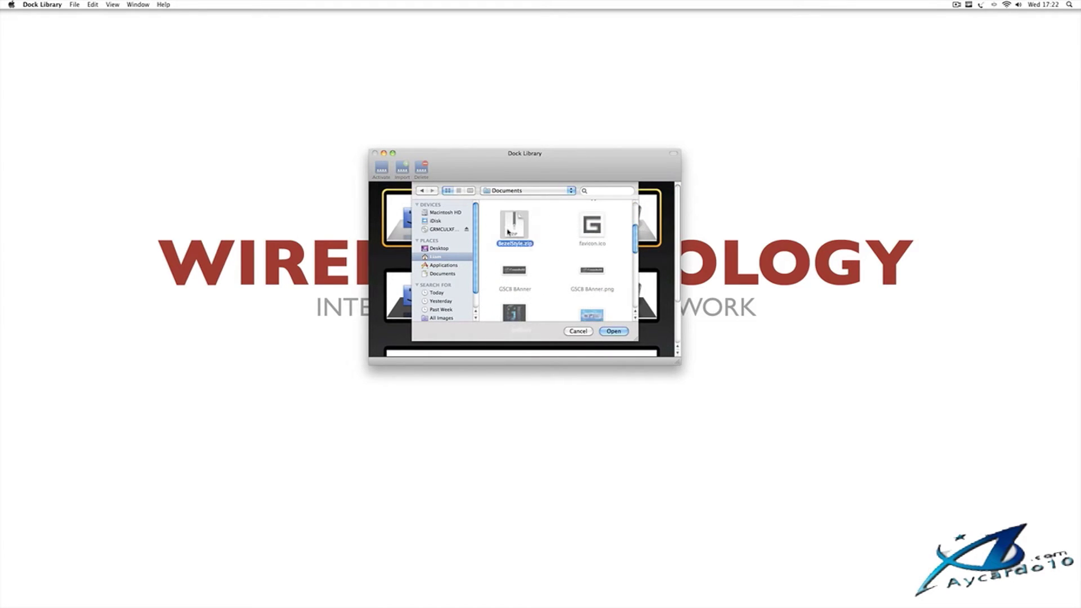
{"action": "left_click", "coordinate": [614, 335]}
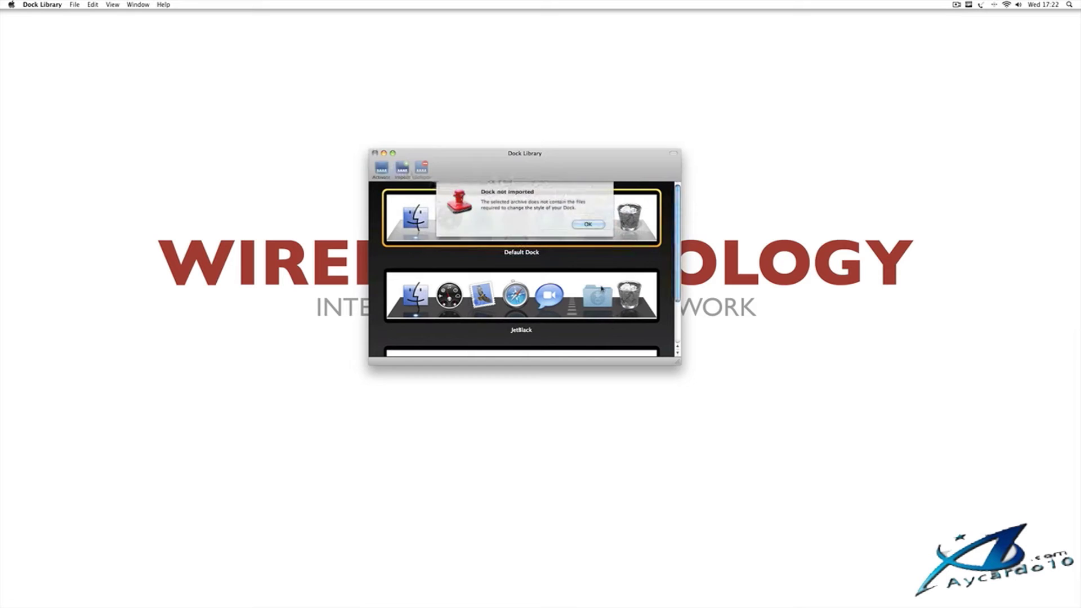
{"action": "left_click", "coordinate": [588, 225]}
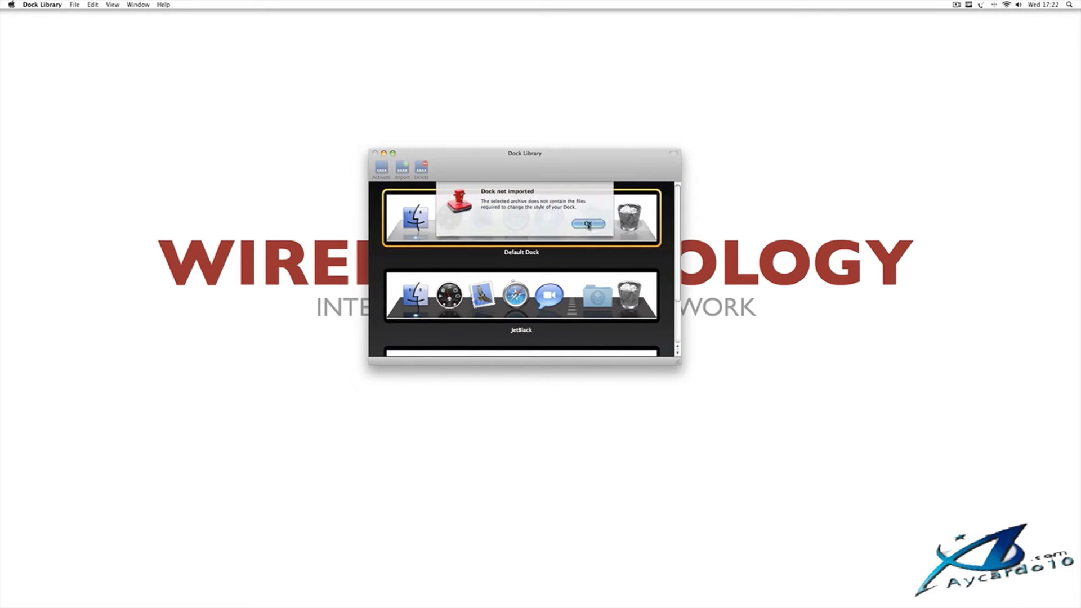
{"action": "scroll", "coordinate": [588, 231], "scroll_direction": "down", "scroll_amount": 3}
{"action": "mouse_move", "coordinate": [563, 605]}
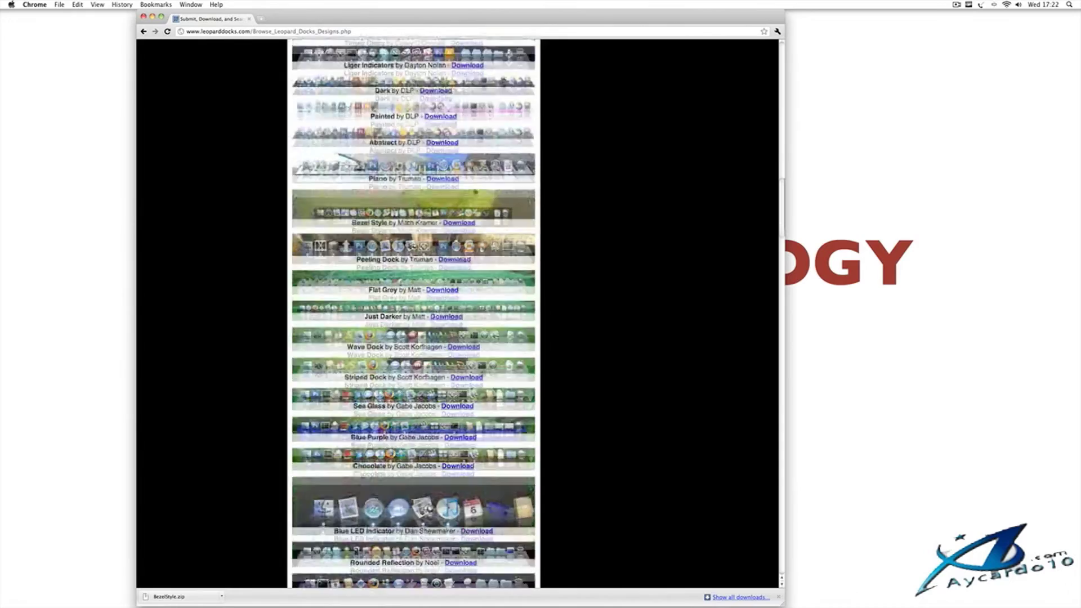
{"action": "scroll", "coordinate": [475, 191], "scroll_direction": "down", "scroll_amount": 1}
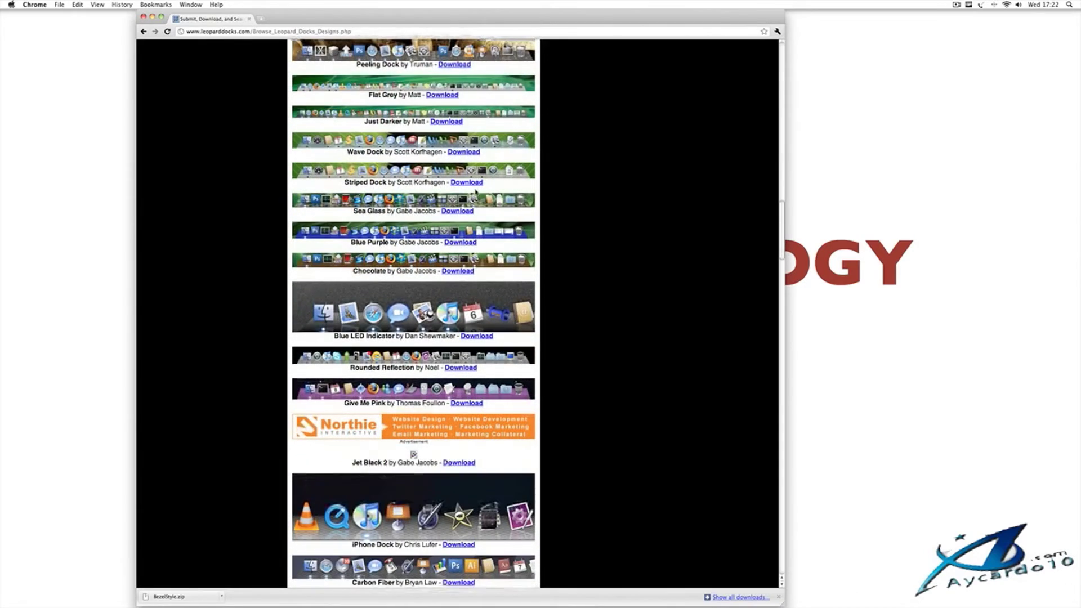
- Download the Blue LED Indicator theme and open BlueLEDIndicator.zip from the Downloads stack
{"action": "left_click_drag", "start_coordinate": [488, 15], "coordinate": [881, 17]}
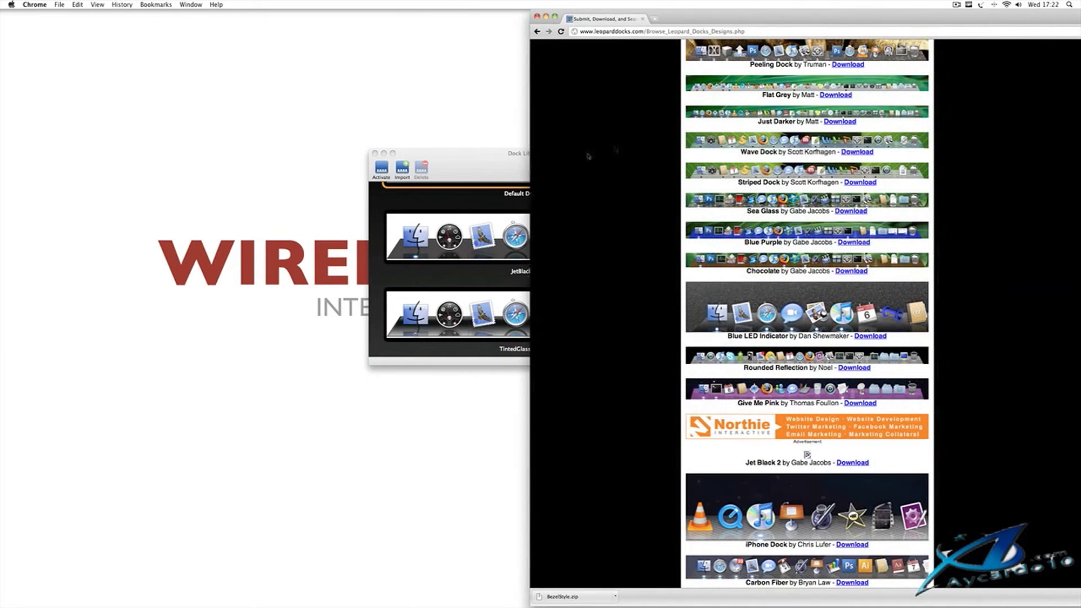
{"action": "left_click_drag", "start_coordinate": [509, 168], "coordinate": [391, 162]}
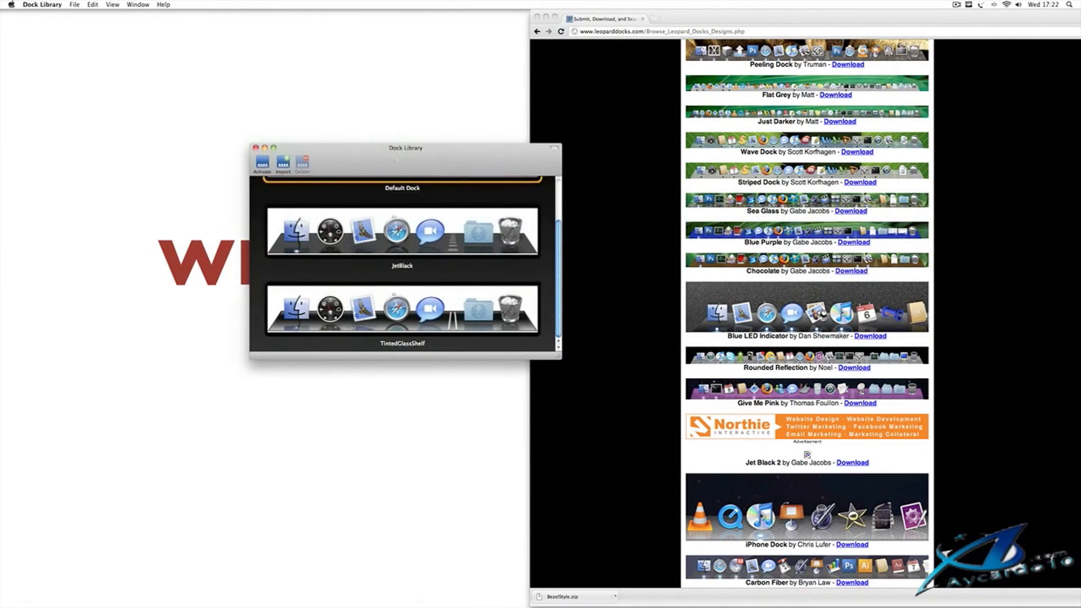
{"action": "scroll", "coordinate": [398, 260], "scroll_direction": "up", "scroll_amount": 3}
{"action": "scroll", "coordinate": [397, 260], "scroll_direction": "up", "scroll_amount": 2}
{"action": "scroll", "coordinate": [397, 261], "scroll_direction": "down", "scroll_amount": 3}
{"action": "left_click", "coordinate": [648, 304]}
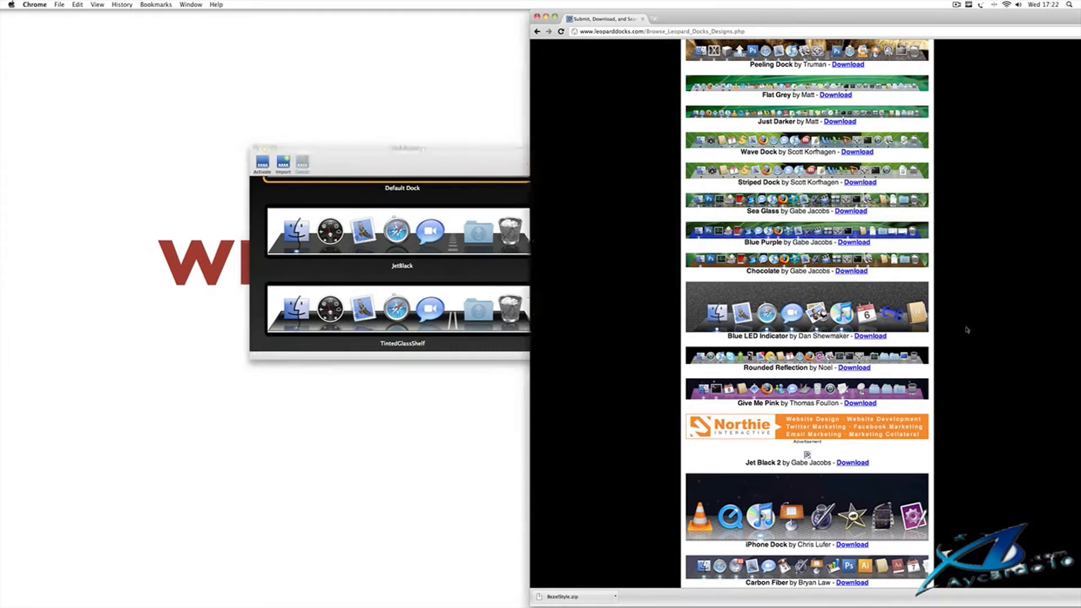
{"action": "left_click", "coordinate": [877, 339]}
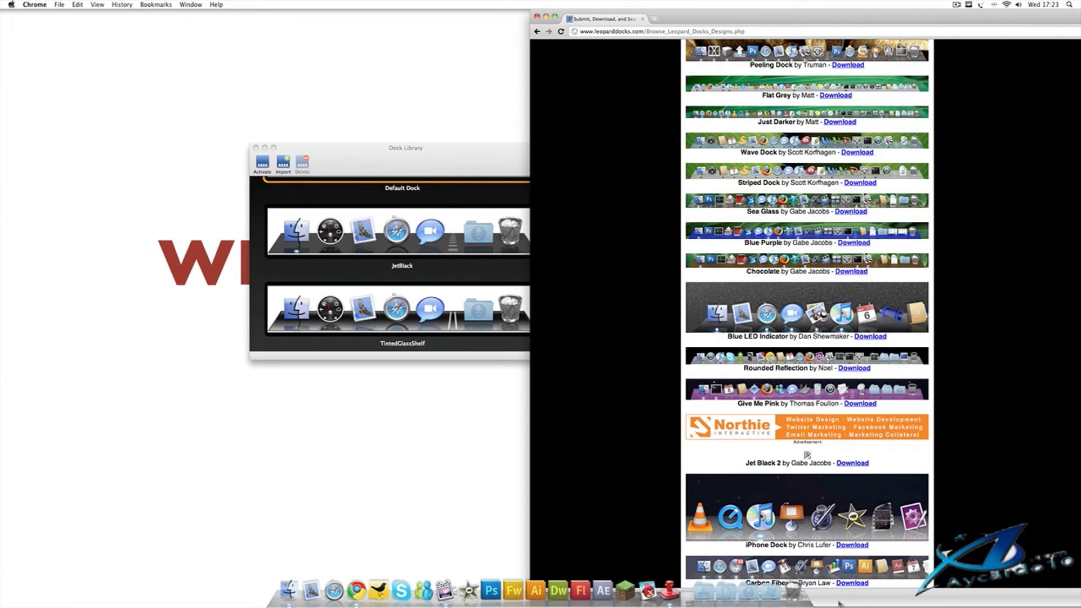
{"action": "left_click", "coordinate": [748, 591]}
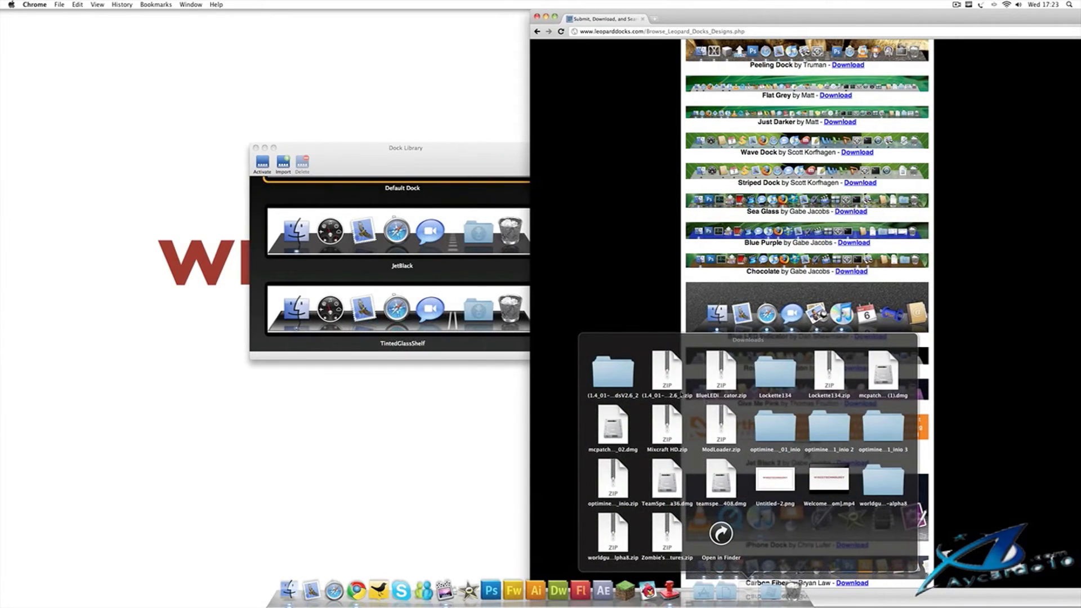
{"action": "left_click", "coordinate": [721, 372]}
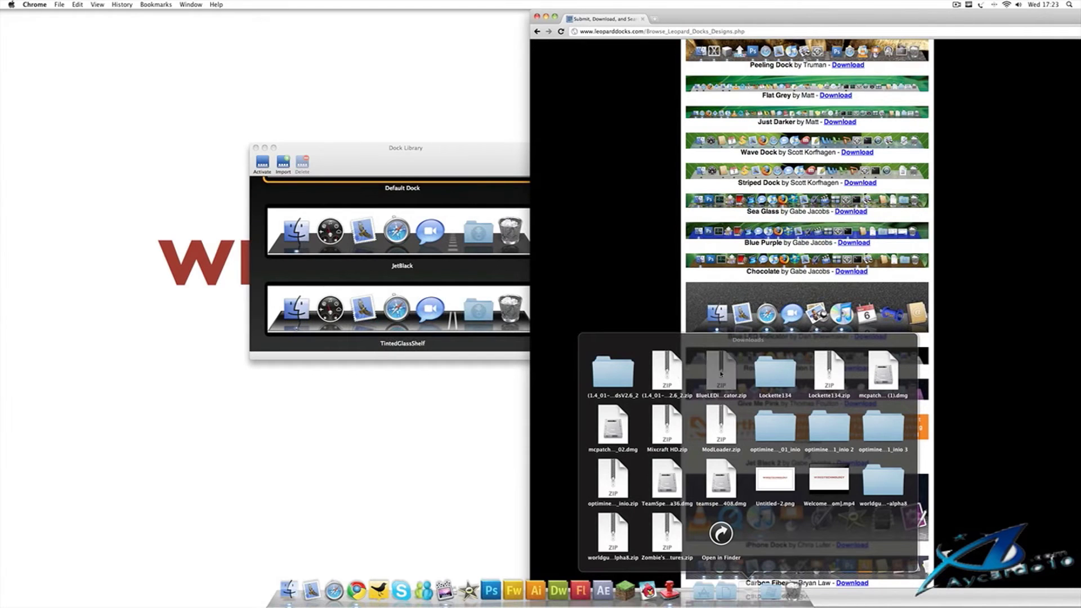
{"action": "scroll", "coordinate": [807, 445], "scroll_direction": "down", "scroll_amount": 1}
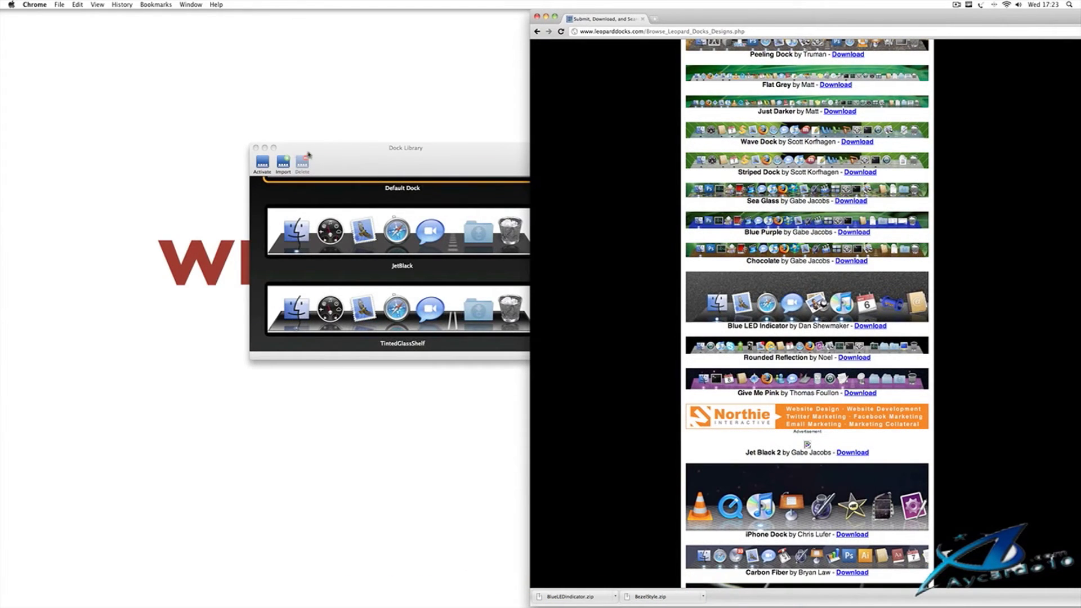
- Import BlueLEDIndicator.zip from Documents into Dock Library's collection
{"action": "left_click", "coordinate": [290, 160]}
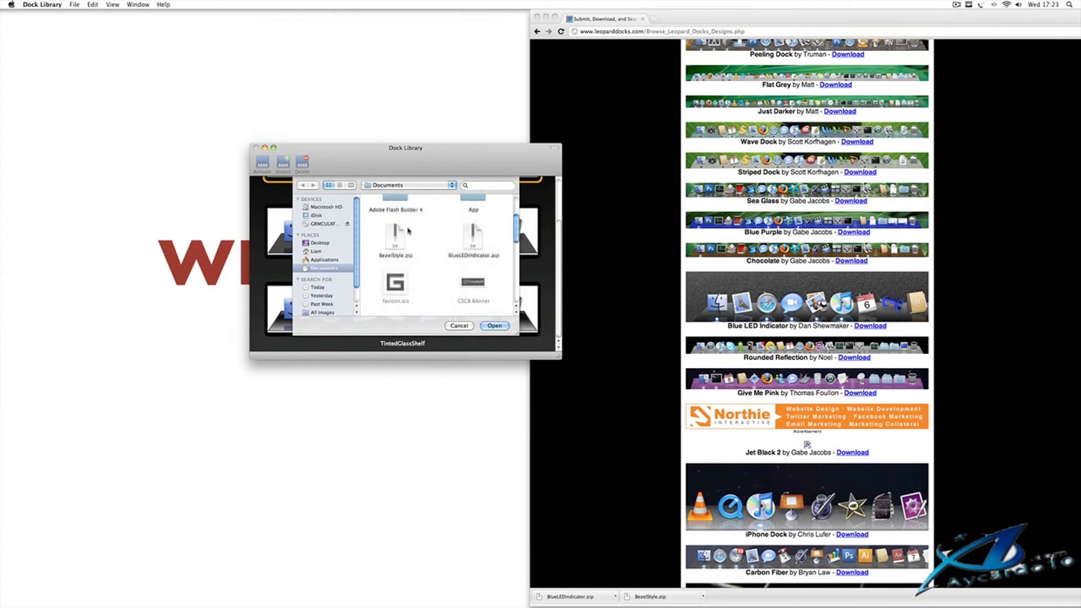
{"action": "left_click", "coordinate": [473, 237]}
{"action": "left_click", "coordinate": [496, 326]}
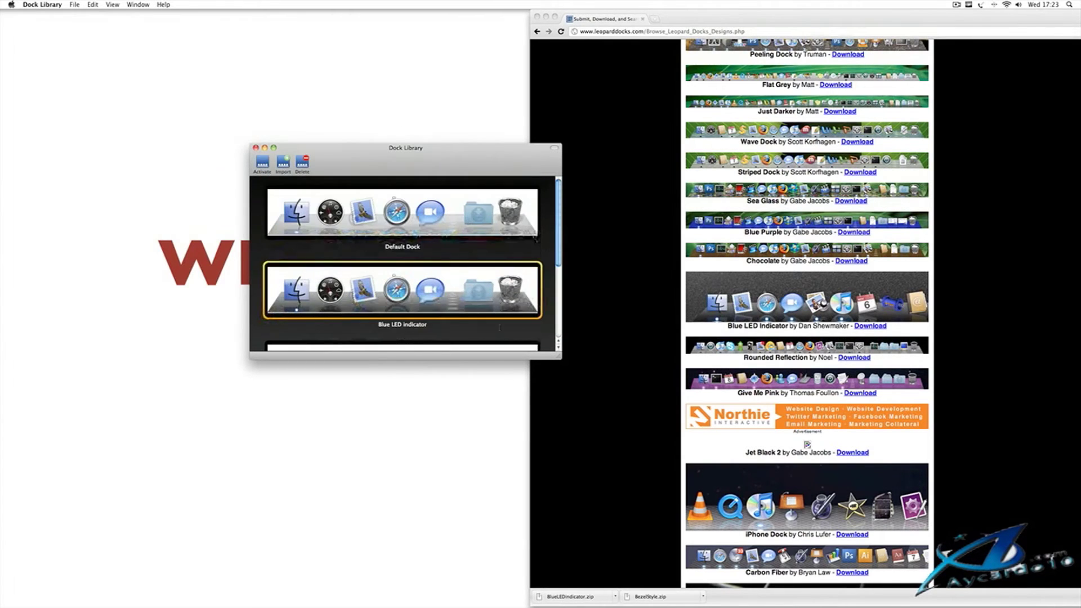
{"action": "scroll", "coordinate": [435, 244], "scroll_direction": "down", "scroll_amount": 3}
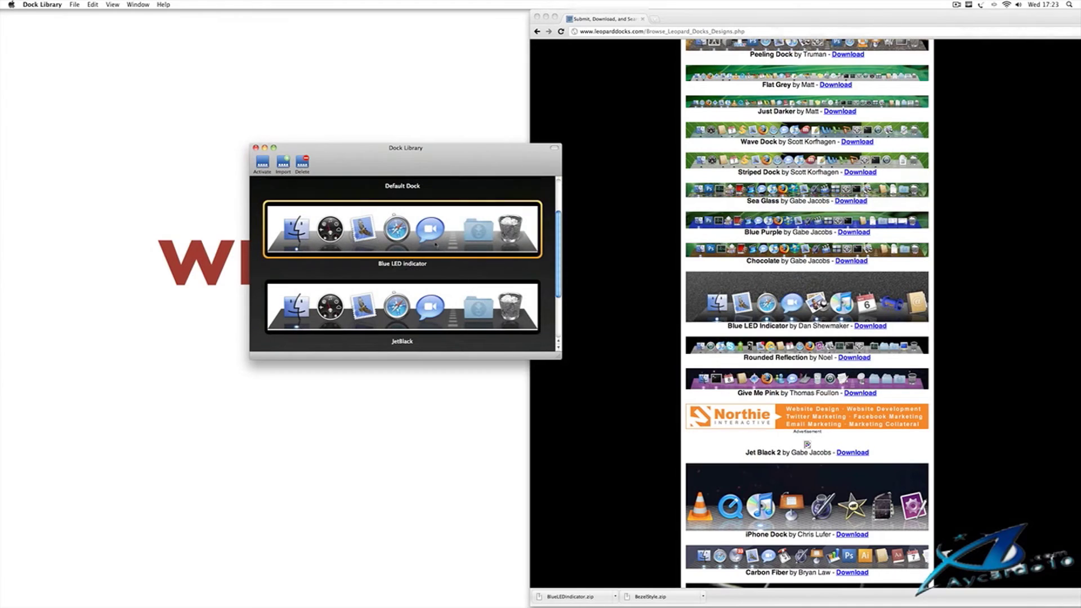
{"action": "mouse_move", "coordinate": [510, 605]}
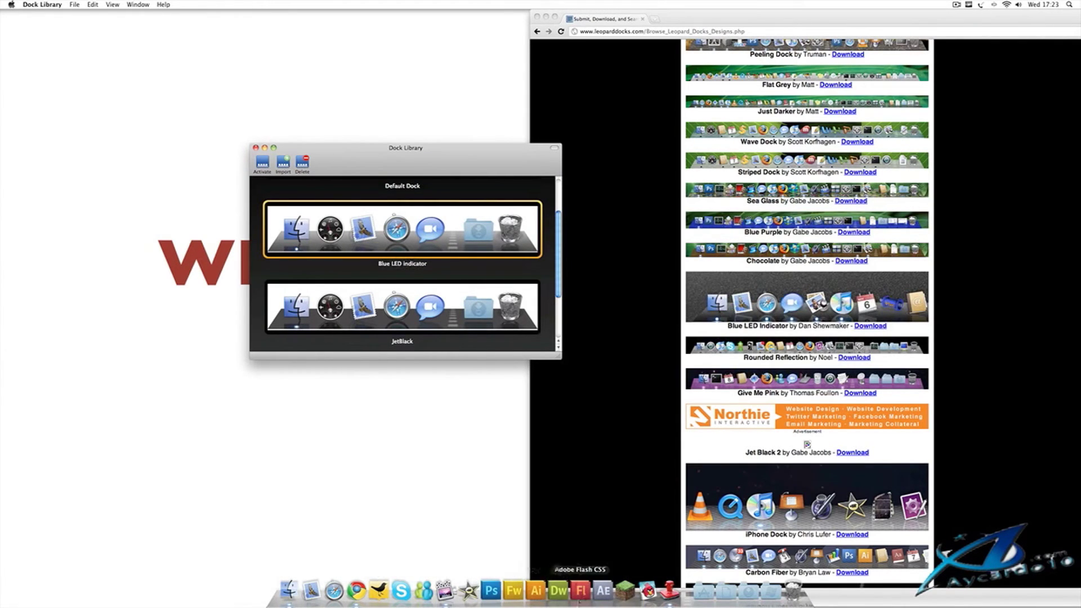
{"action": "scroll", "coordinate": [283, 199], "scroll_direction": "down", "scroll_amount": 3}
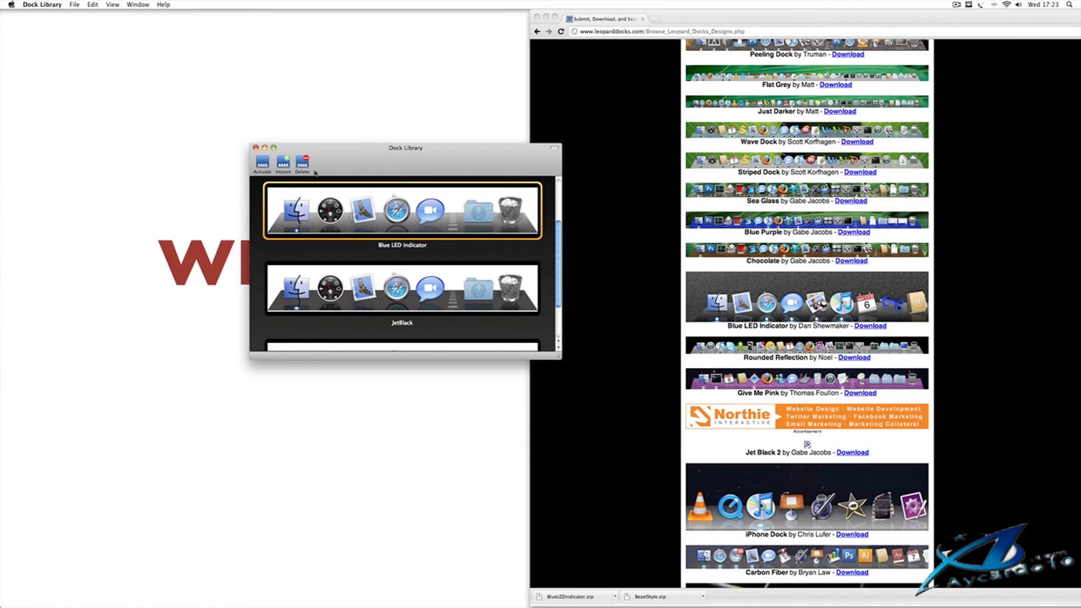
- Close the Google Chrome browser window
{"action": "mouse_move", "coordinate": [426, 606]}
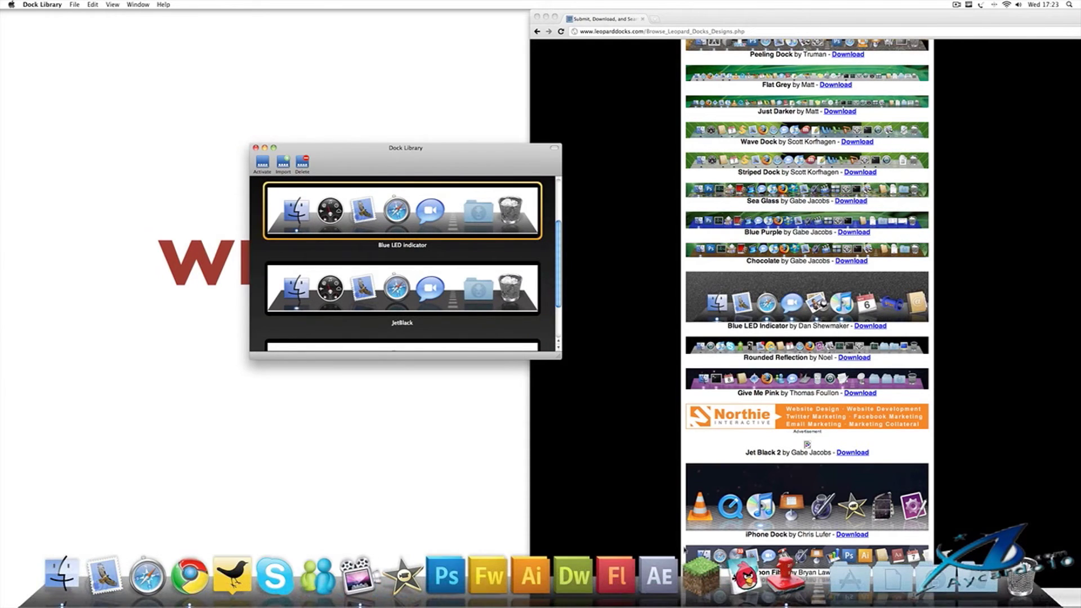
{"action": "mouse_move", "coordinate": [573, 600]}
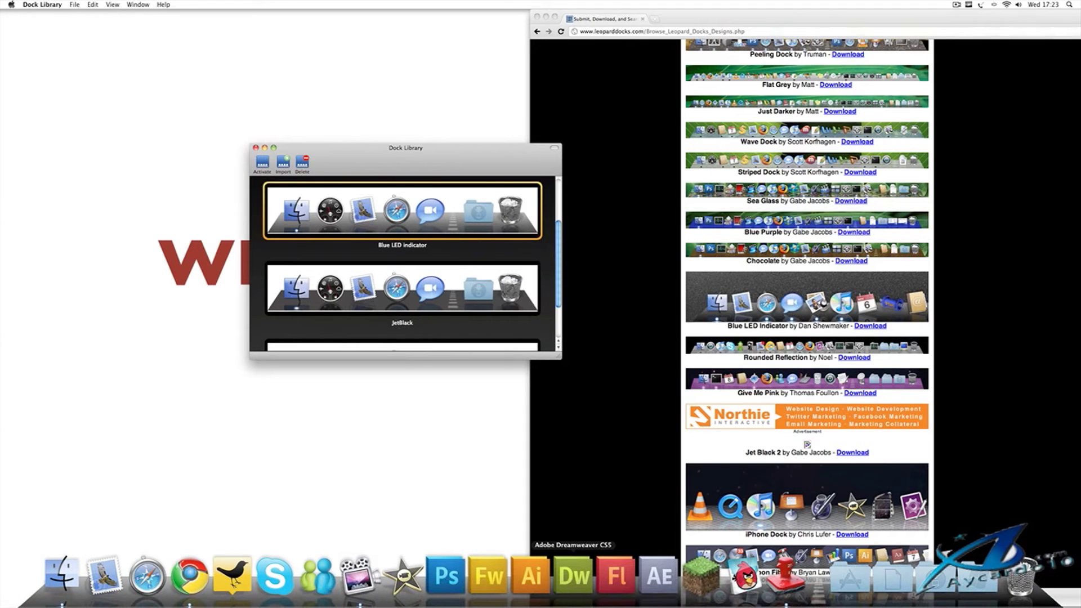
{"action": "left_click", "coordinate": [537, 19]}
- Close the Dock Library window, leaving only the empty desktop wallpaper
{"action": "left_click", "coordinate": [255, 147]}
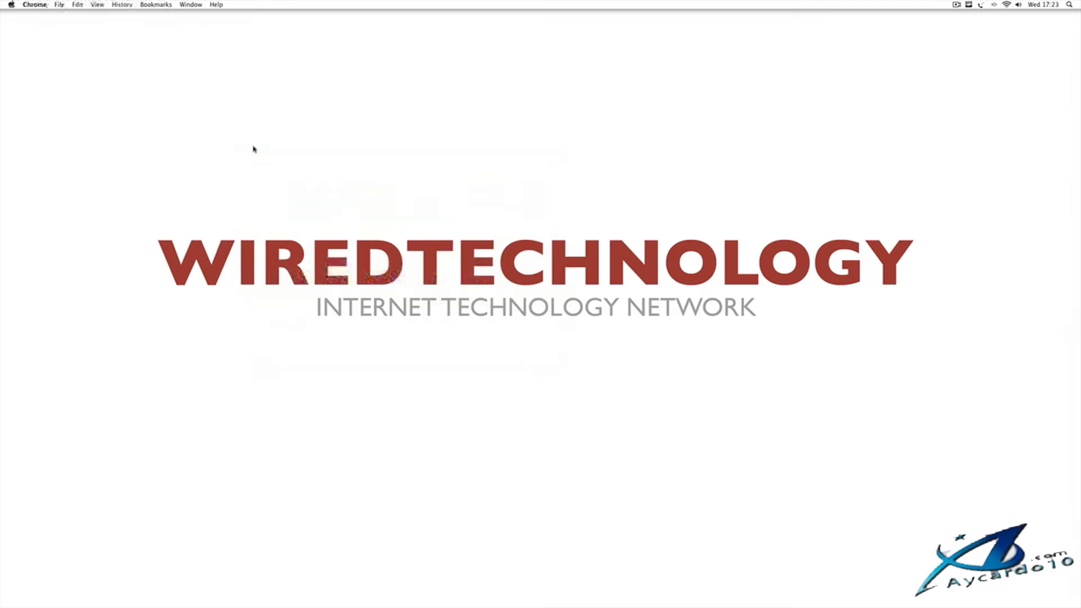